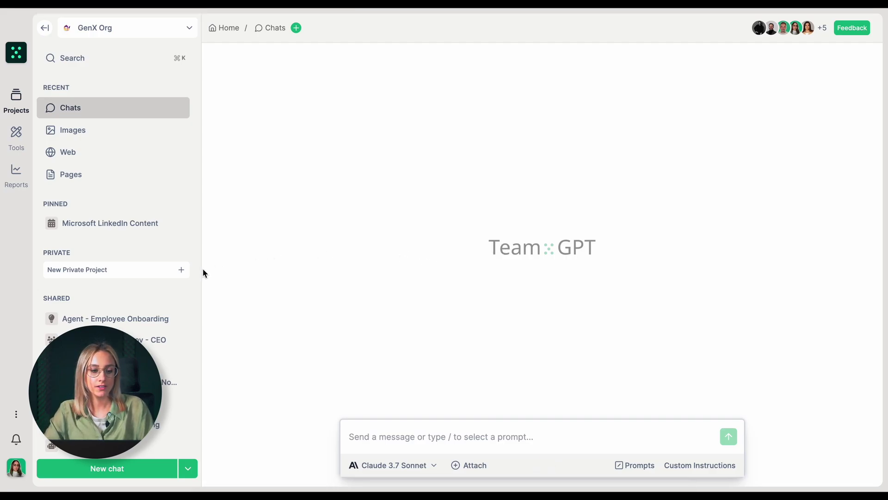
- Start a new shared project, 'Adidas Content Planning', for the whole organisation
click(180, 298)
text(Adidas Content Planning)
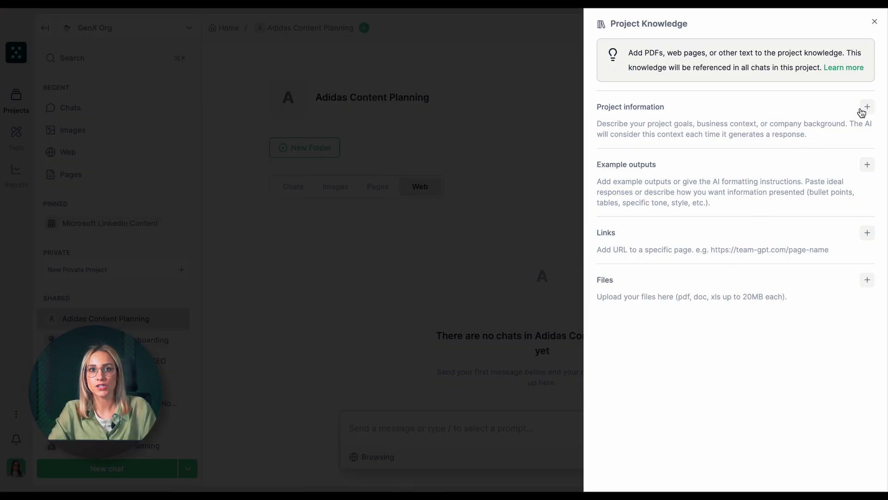
- Add the Adidas project goals as background in Project information
click(867, 107)
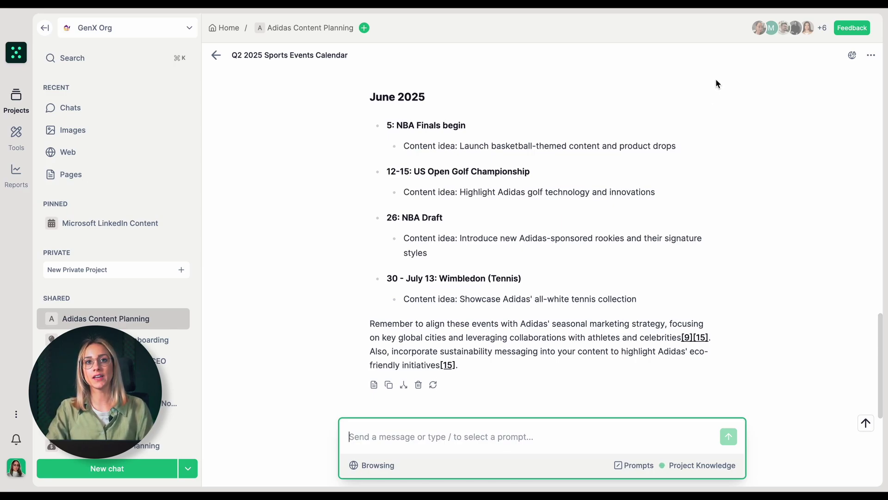
- Publish the Q2 2025 Sports Events Calendar chat and copy its public link
click(853, 56)
click(604, 294)
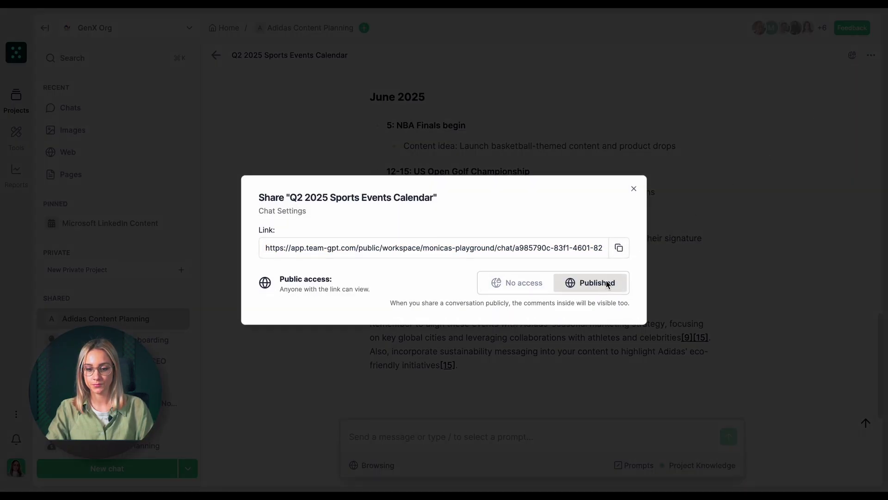
click(619, 251)
- Save the copied chat link under Links in the project knowledge
click(868, 254)
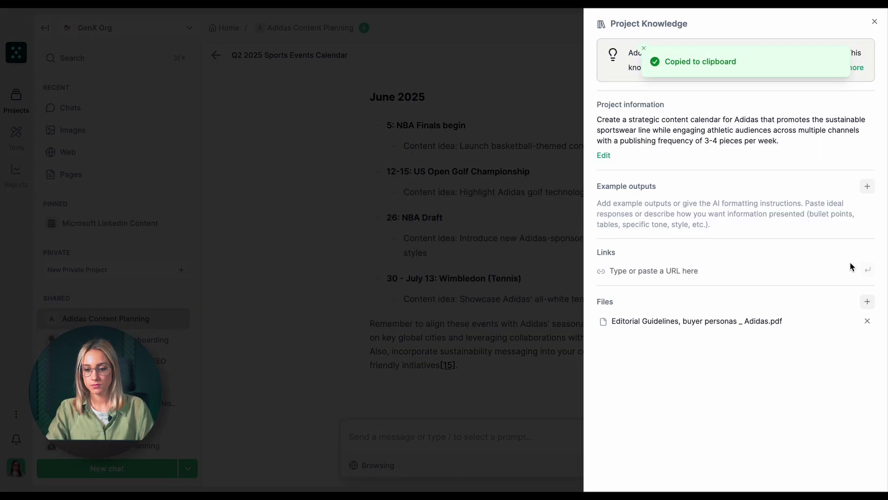
click(756, 271)
key(ctrl+v)
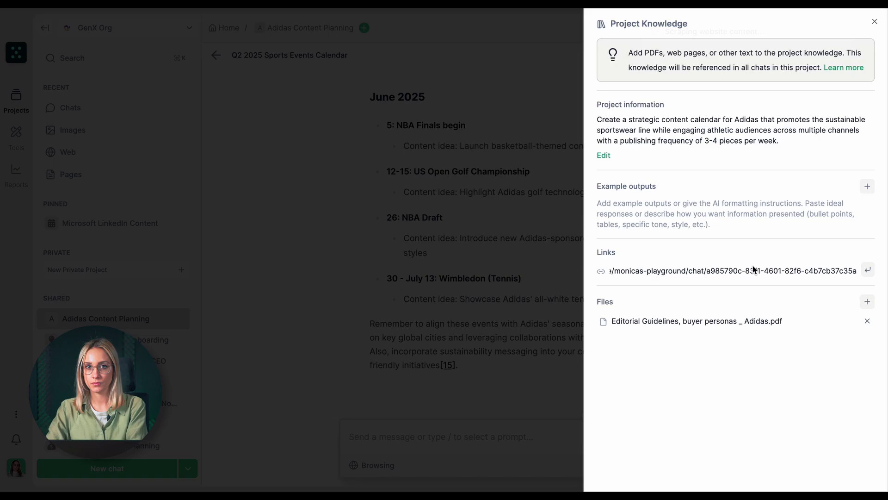
key(Return)
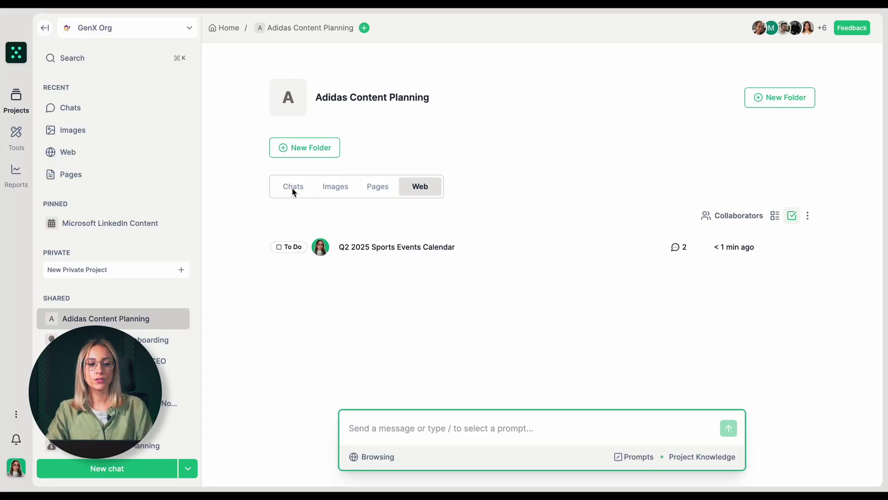
- Fill the Content themes prompt with brand 'Adidas' and platforms 'Instagram, TikTok'
click(293, 187)
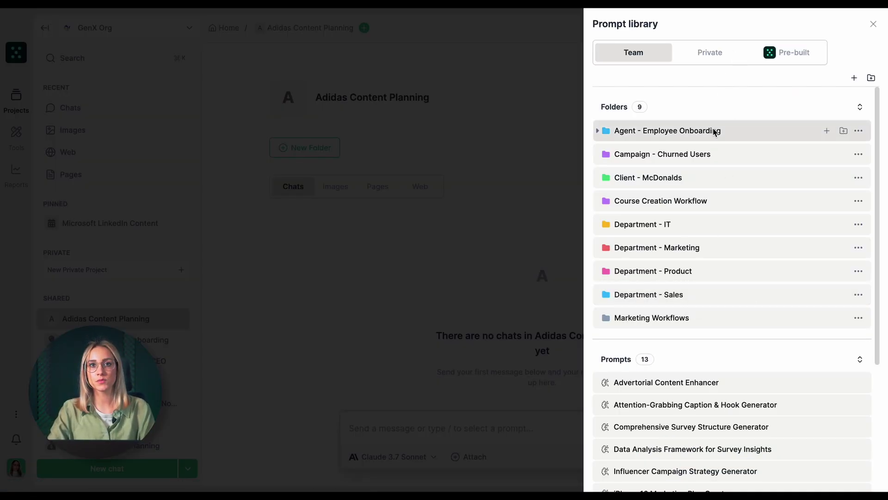
click(477, 385)
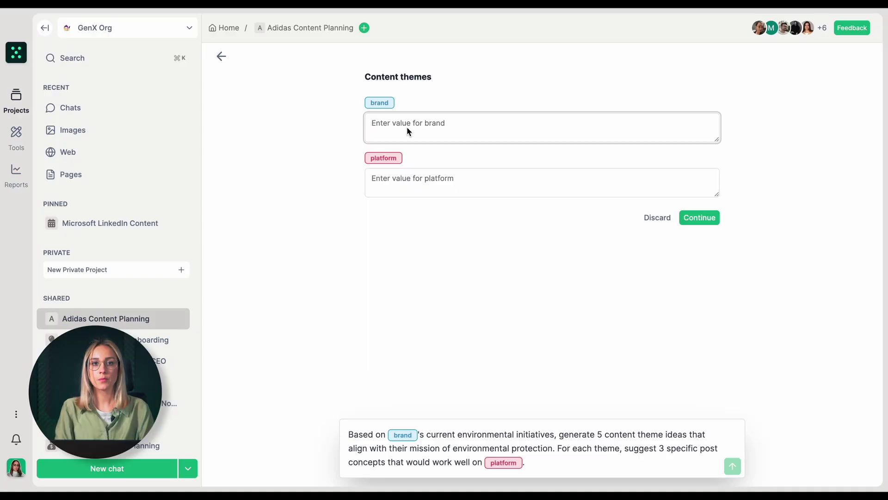
click(407, 127)
text(Adidas)
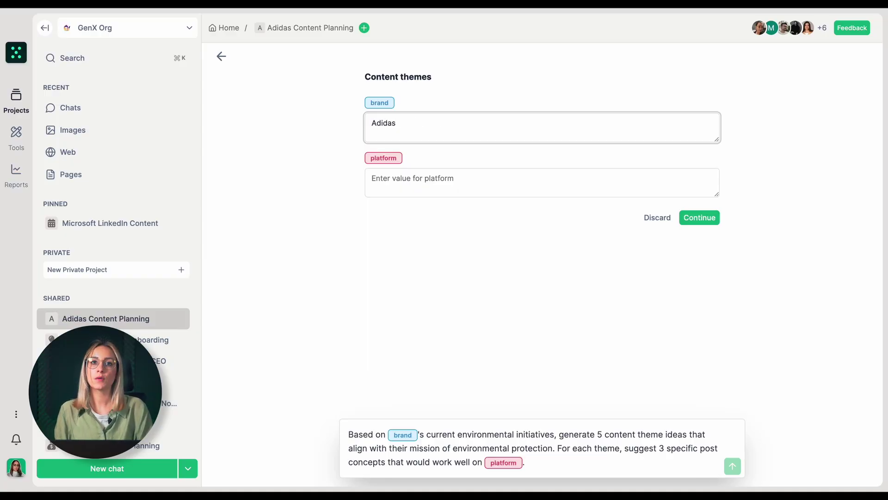
click(420, 180)
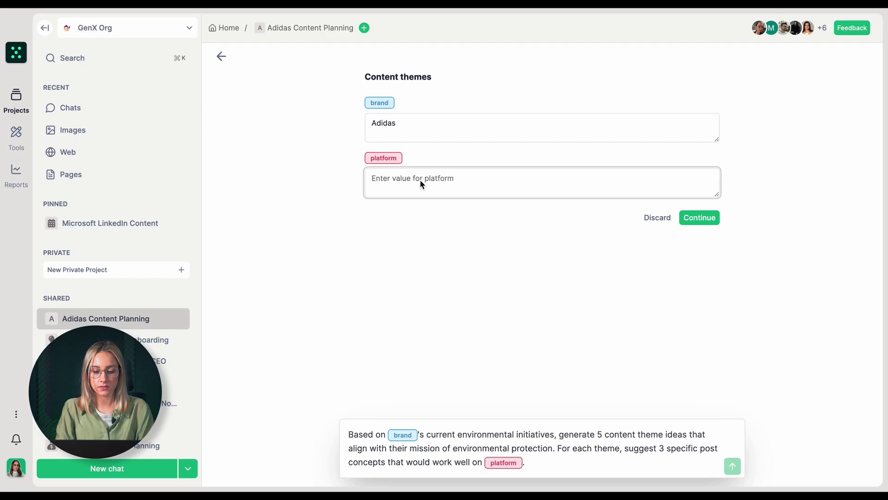
text(Instagram, TikTok)
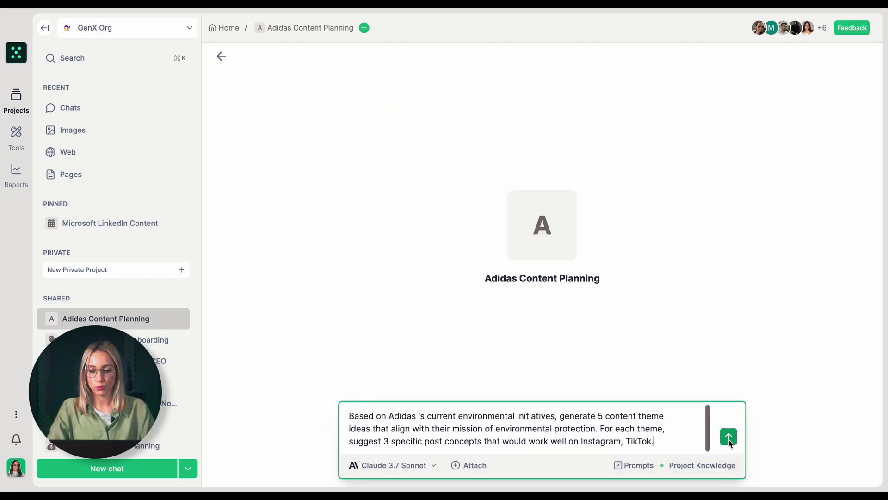
- Send the filled Adidas Content themes prompt for five sustainability themes
click(729, 435)
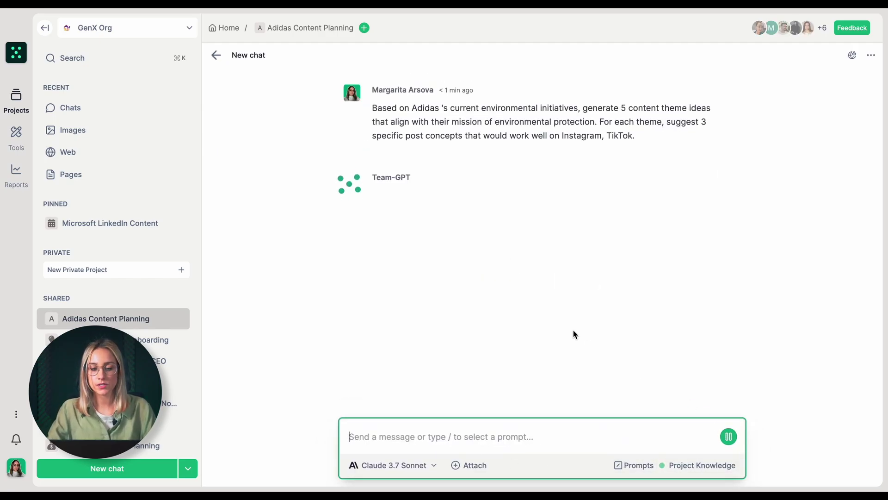
scroll(570, 182, down, 5)
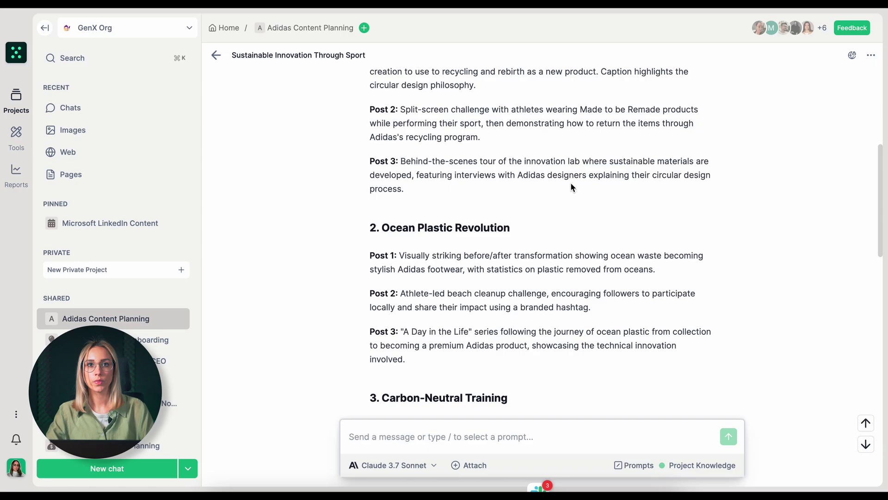
scroll(576, 198, down, 6)
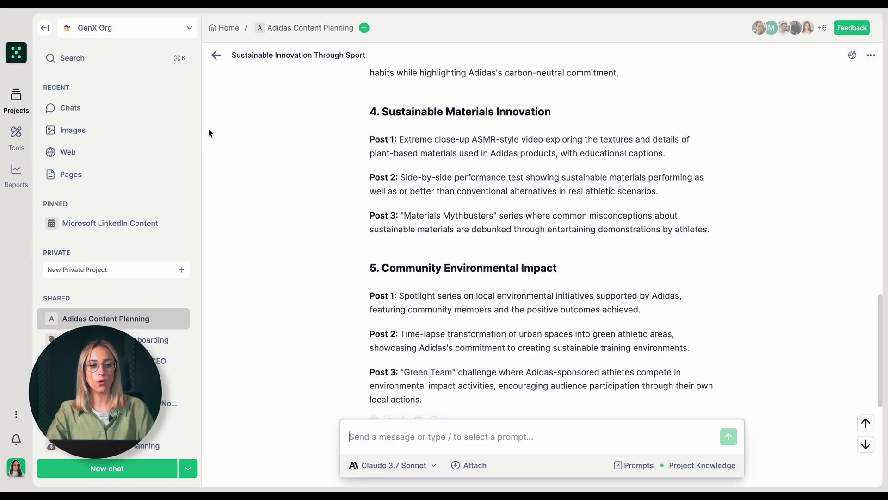
- Paste the Adidas content-calendar task description into Prompt Builder
click(16, 137)
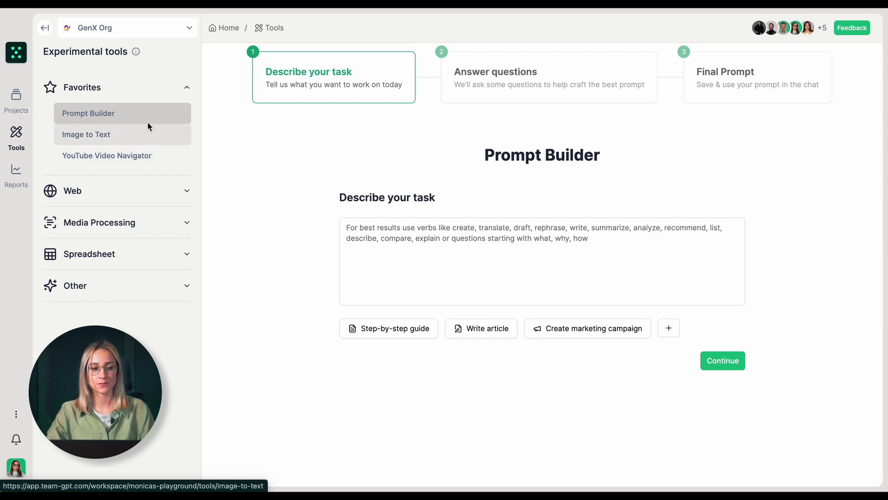
click(488, 245)
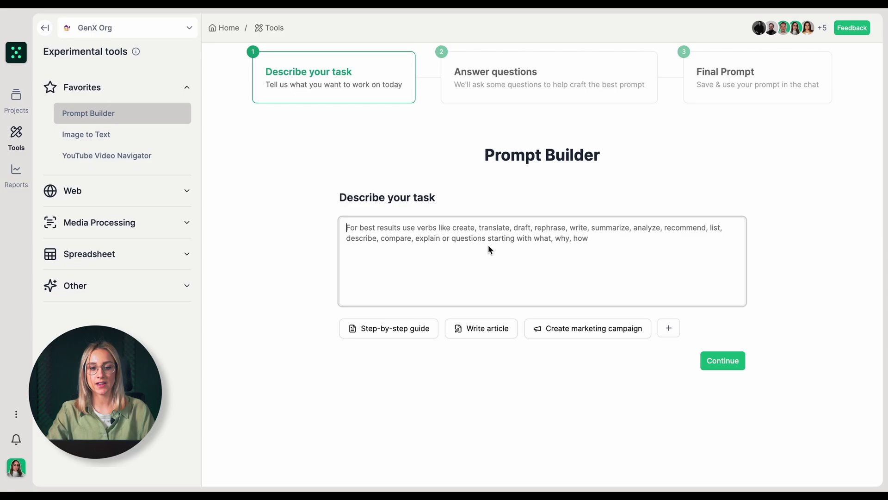
key(ctrl+v)
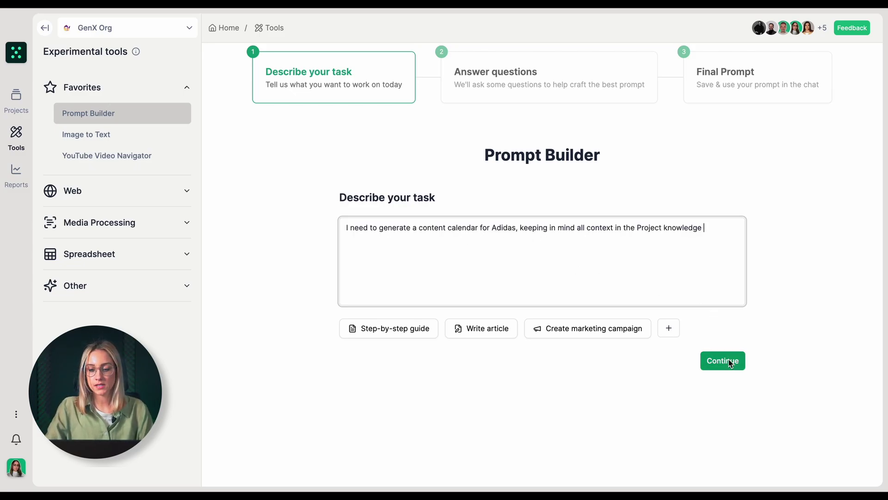
click(729, 361)
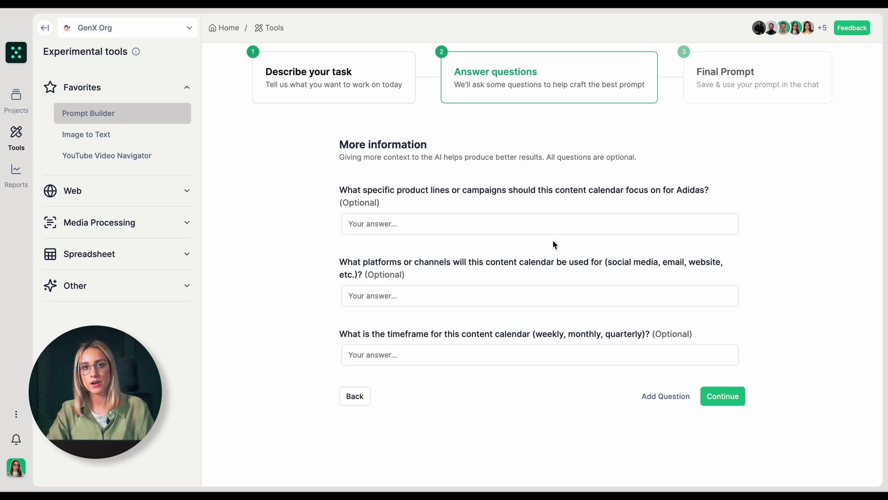
- Answer the follow-ups with 'new collection' and 'Tiktok, Instagram' and generate the prompt
click(480, 224)
text(new collection)
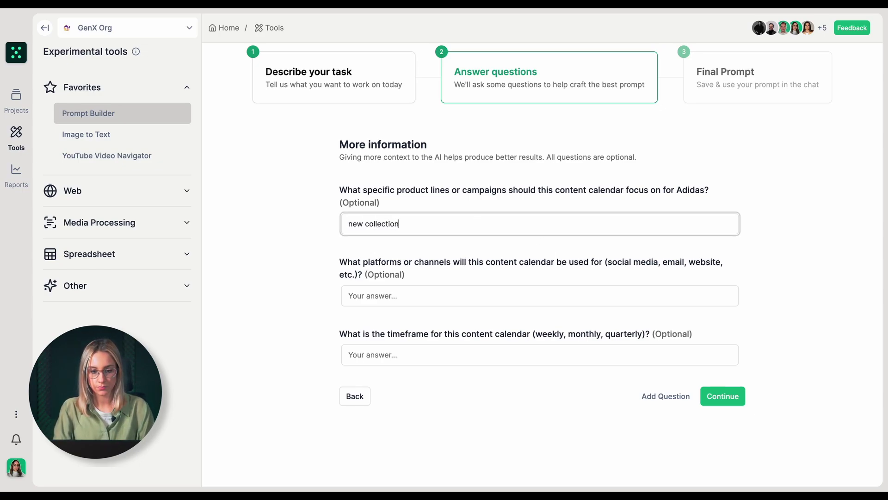
key(Tab)
text(Tiktok, Instagra)
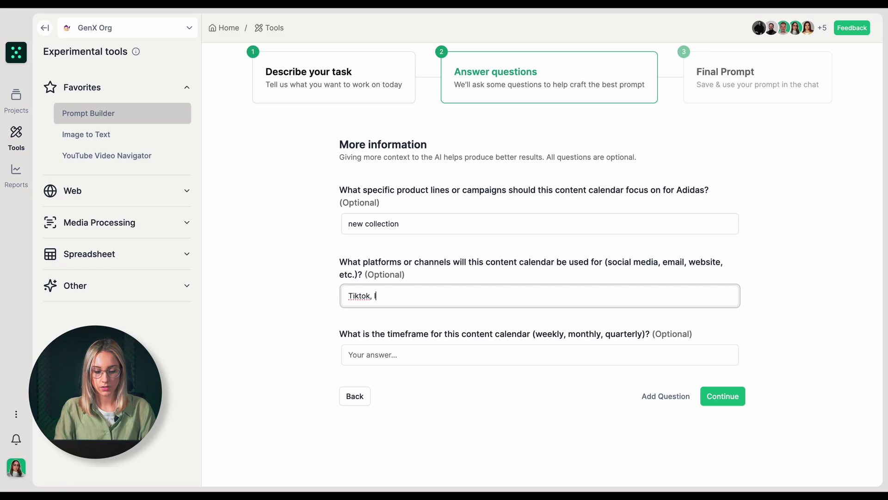
text(m)
click(723, 396)
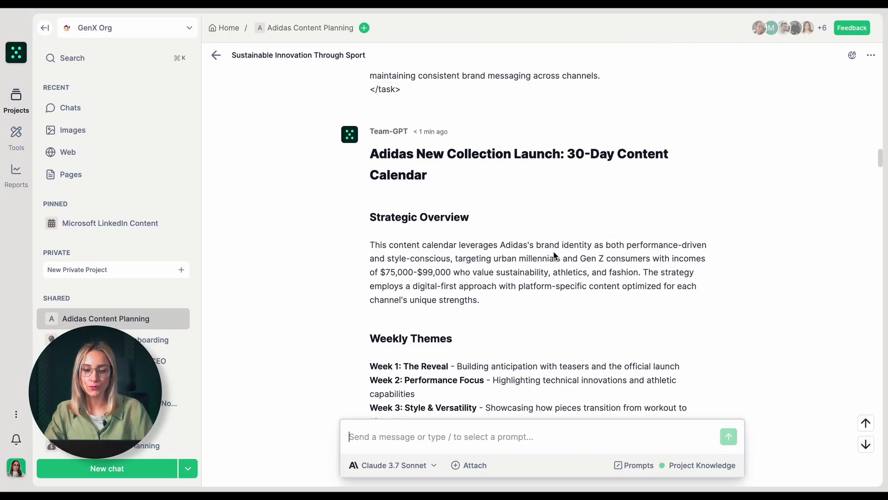
scroll(559, 246, down, 5)
scroll(559, 246, up, 3)
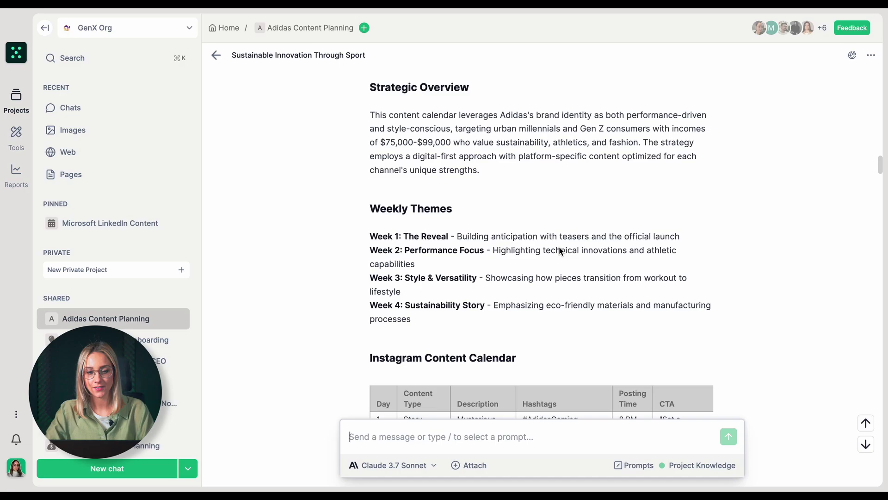
scroll(559, 247, down, 5)
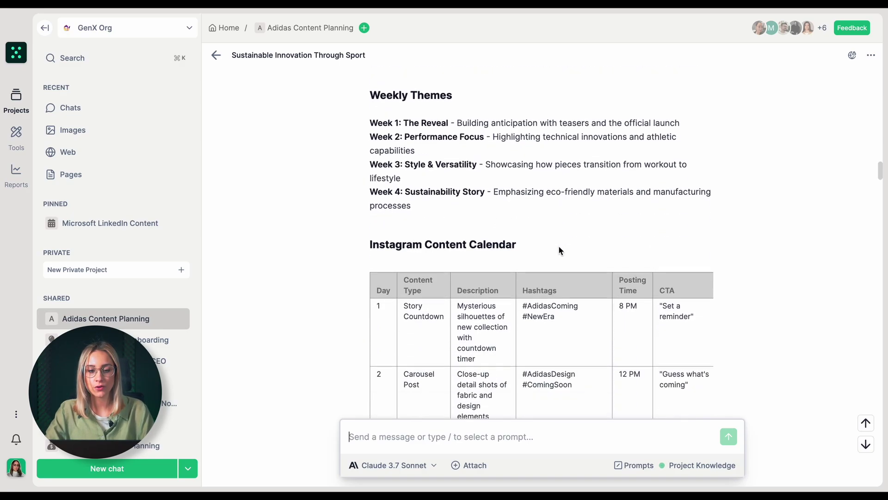
scroll(559, 245, down, 5)
scroll(559, 245, down, 6)
scroll(559, 245, down, 6)
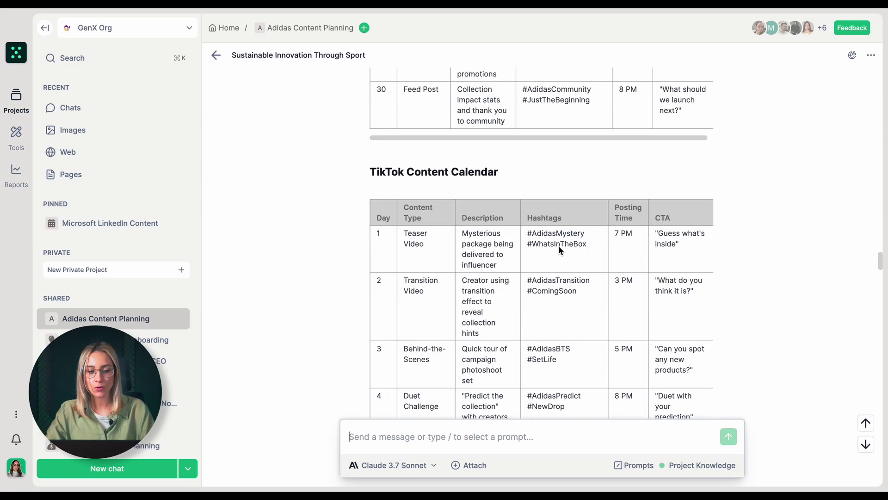
scroll(559, 245, down, 6)
scroll(558, 245, down, 6)
scroll(559, 245, down, 6)
scroll(559, 244, down, 6)
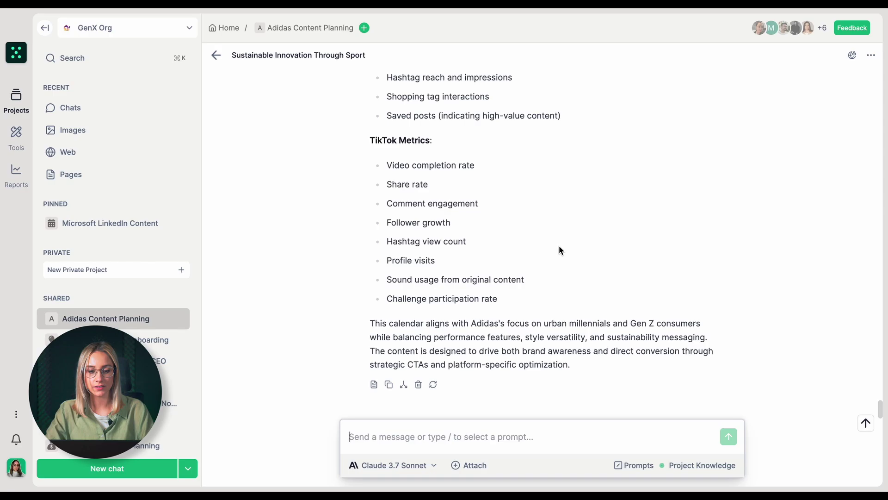
scroll(558, 246, up, 2)
scroll(561, 250, down, 2)
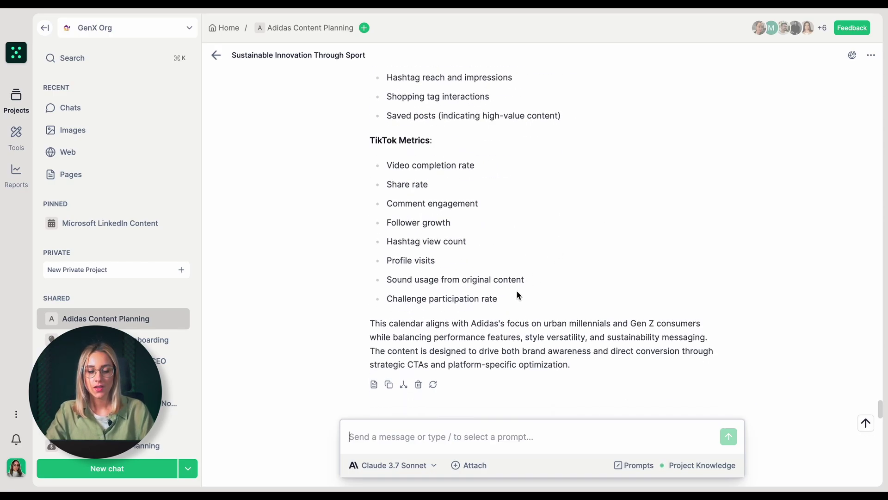
- Turn the 30-day calendar into a page and edit its Day 1 Instagram table cells
click(375, 385)
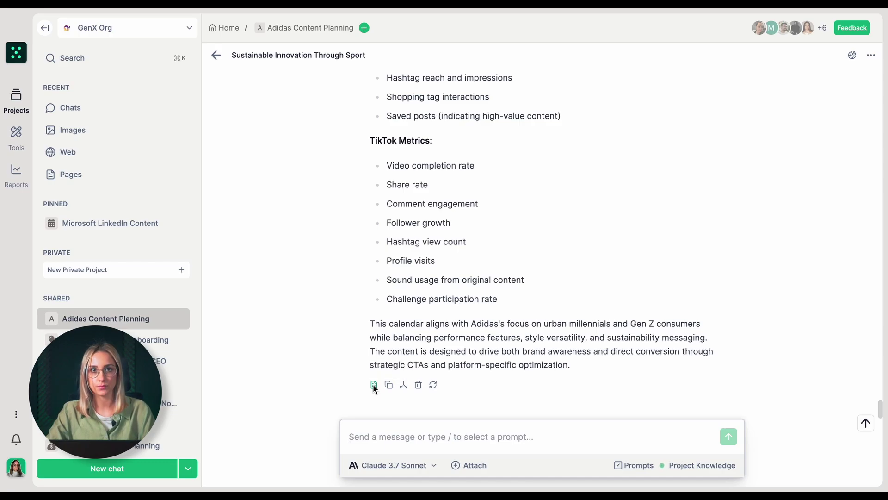
click(428, 322)
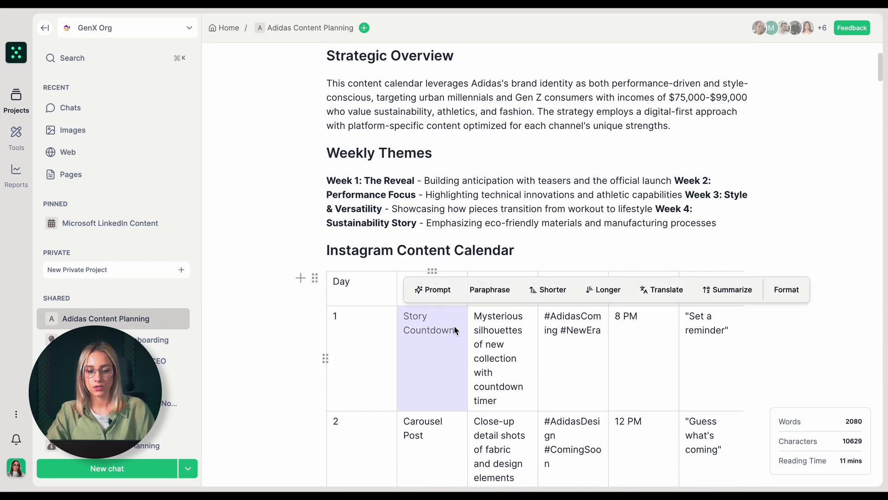
click(702, 323)
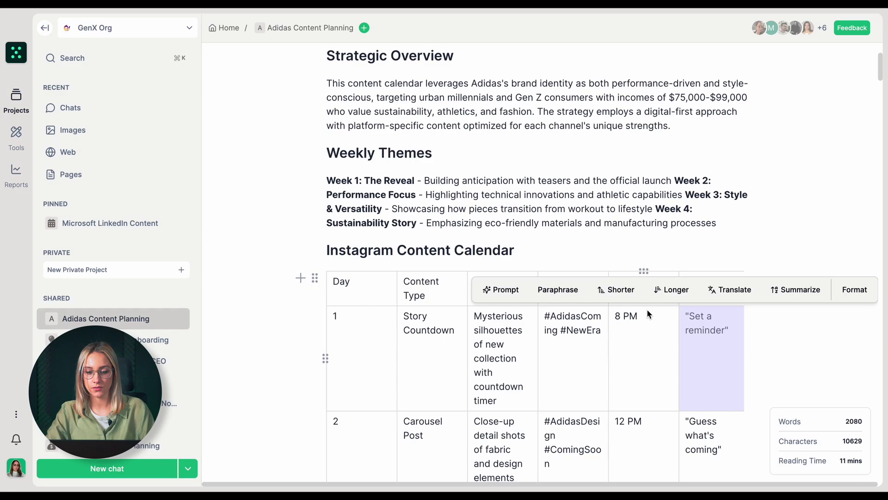
scroll(625, 313, down, 1)
click(573, 323)
click(850, 255)
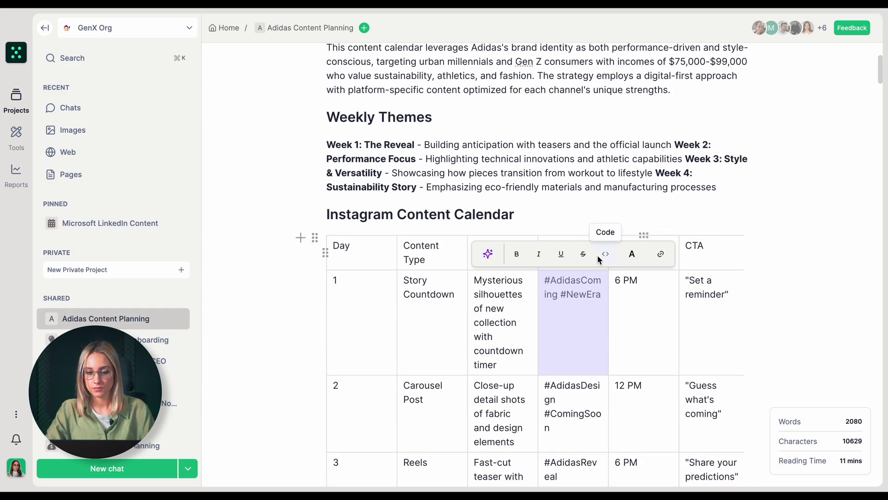